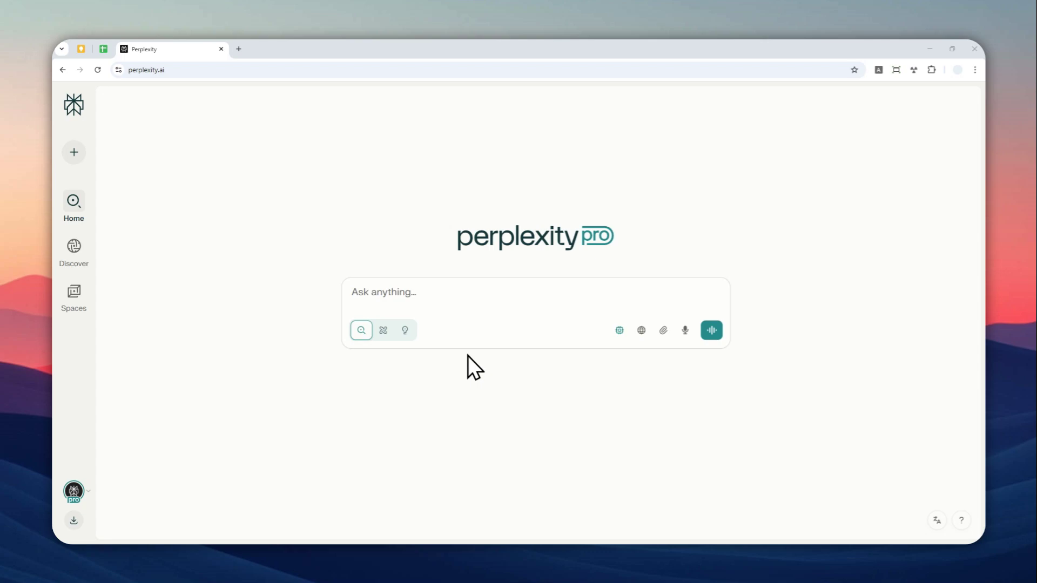
Open the Tasks (Beta) settings page from the profile avatar's account menu.
{"action": "left_click", "coordinate": [200, 70]}
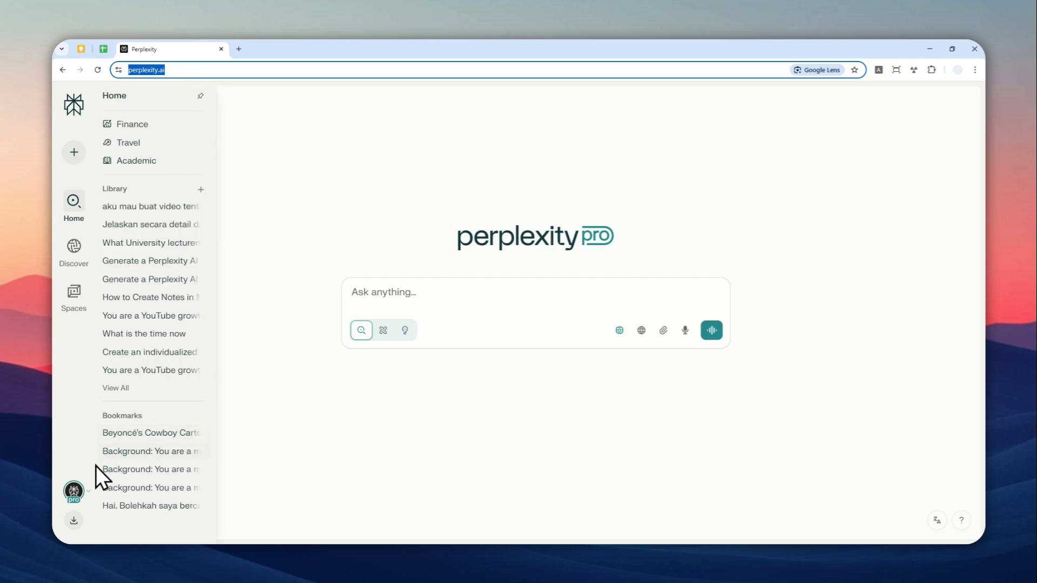
{"action": "left_click", "coordinate": [74, 490]}
{"action": "left_click", "coordinate": [160, 99]}
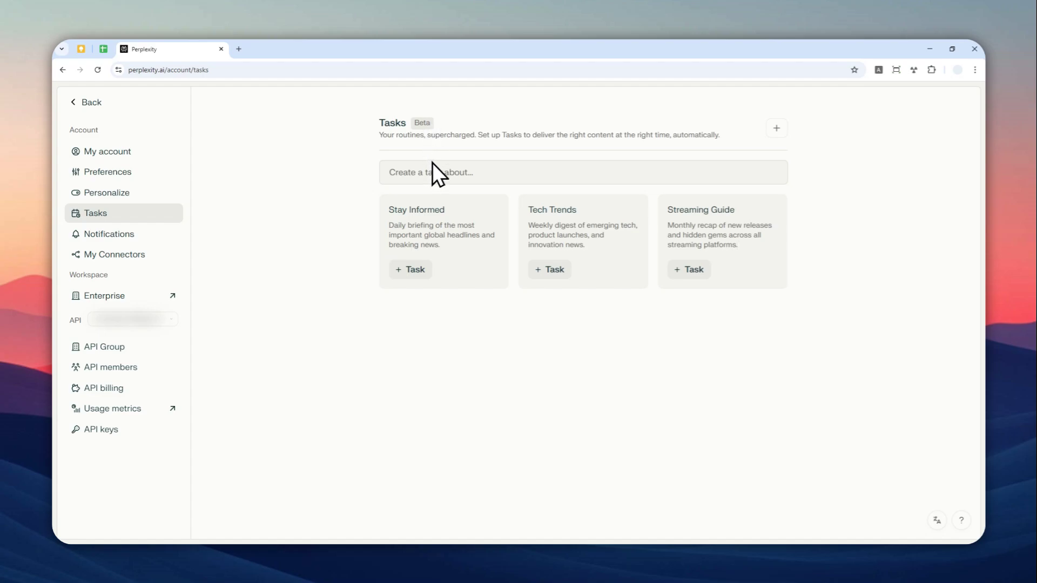
Create a new task with instructions 'Give daily digest of AI from ChatGPT. Present it in a bullet list format.'.
{"action": "left_click", "coordinate": [777, 128]}
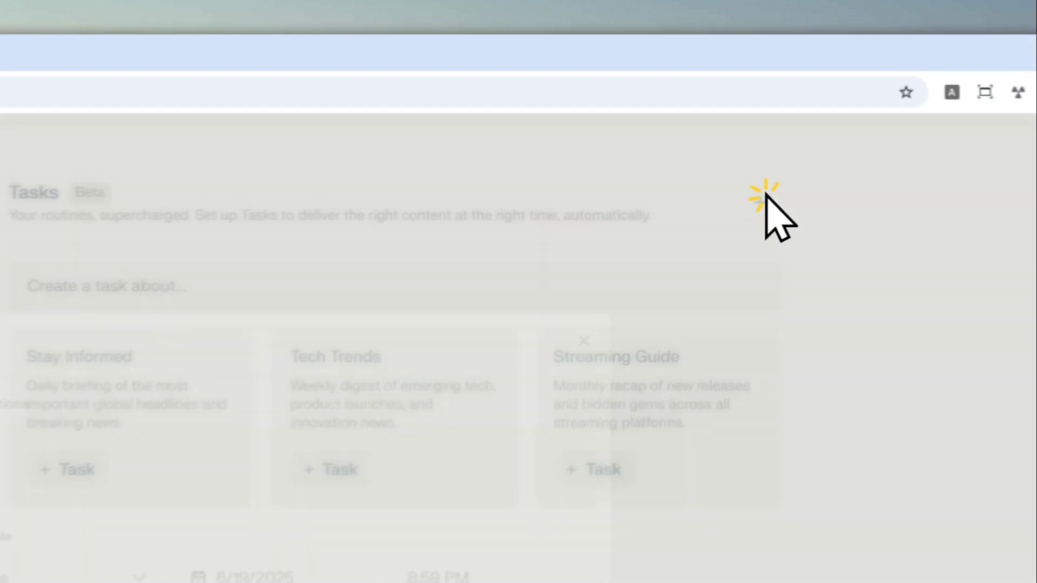
{"action": "left_click", "coordinate": [393, 265]}
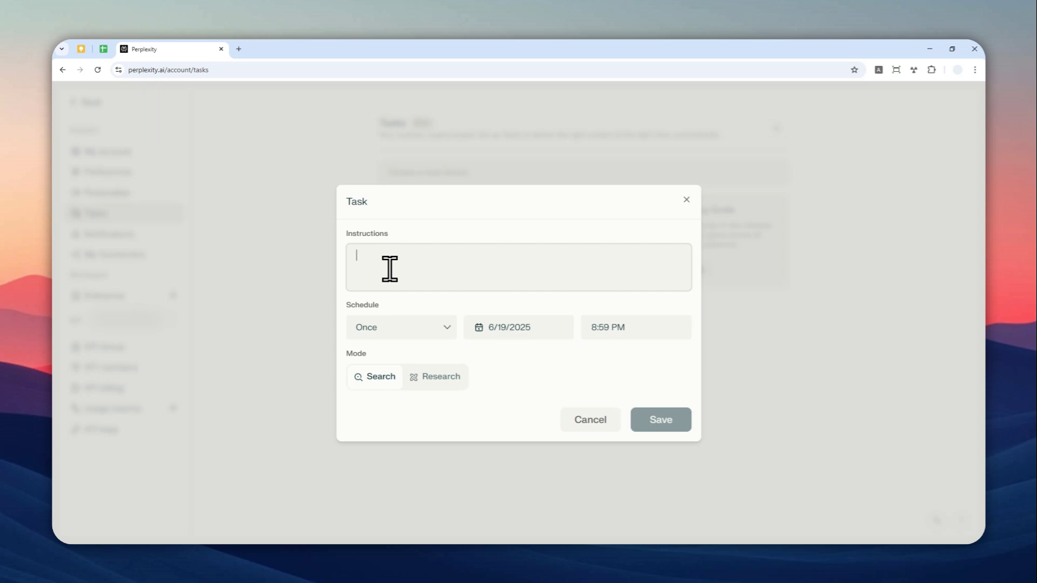
{"action": "type", "text": "Give daily di"}
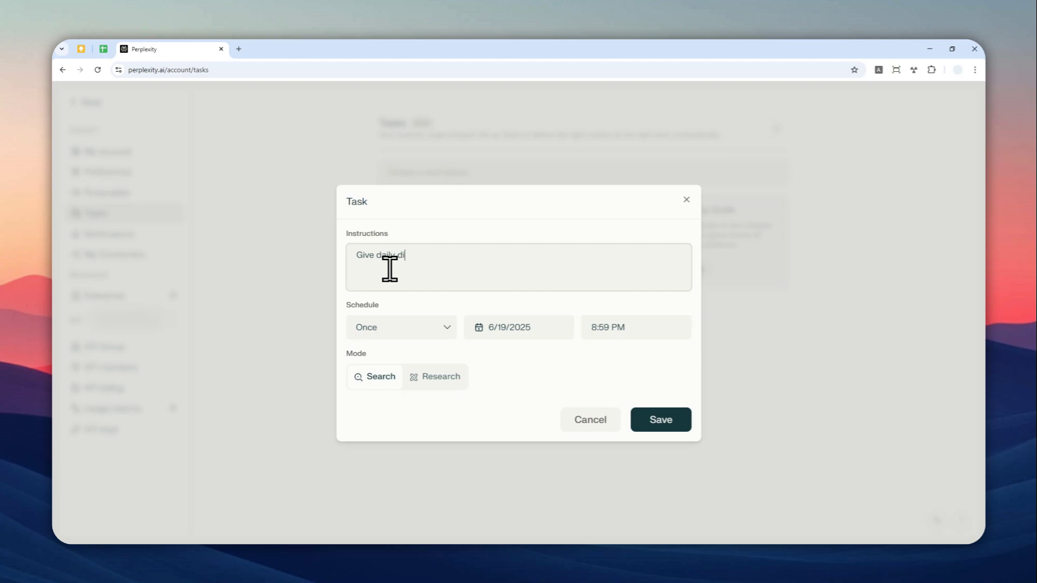
{"action": "type", "text": "gest of AI from ChatGPT. Pres"}
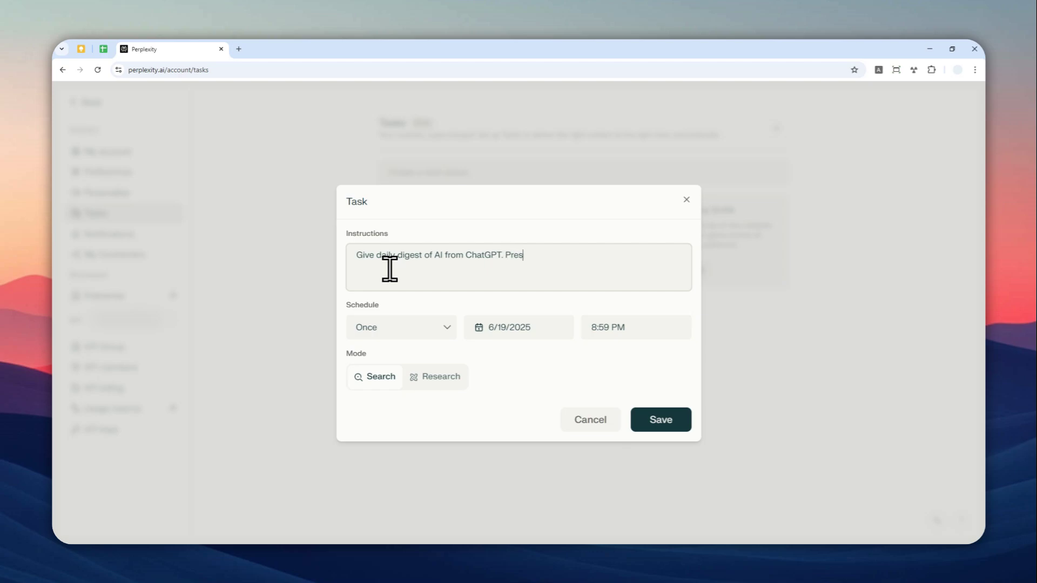
{"action": "type", "text": "ent it in a bullet list format."}
Set the task's schedule frequency to Daily.
{"action": "left_click", "coordinate": [400, 331]}
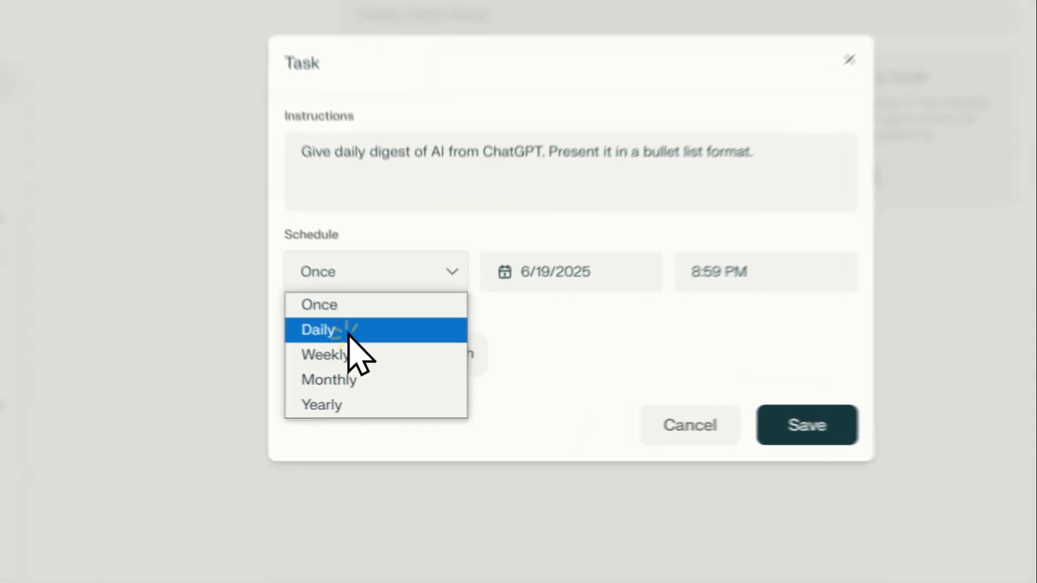
{"action": "left_click", "coordinate": [389, 364]}
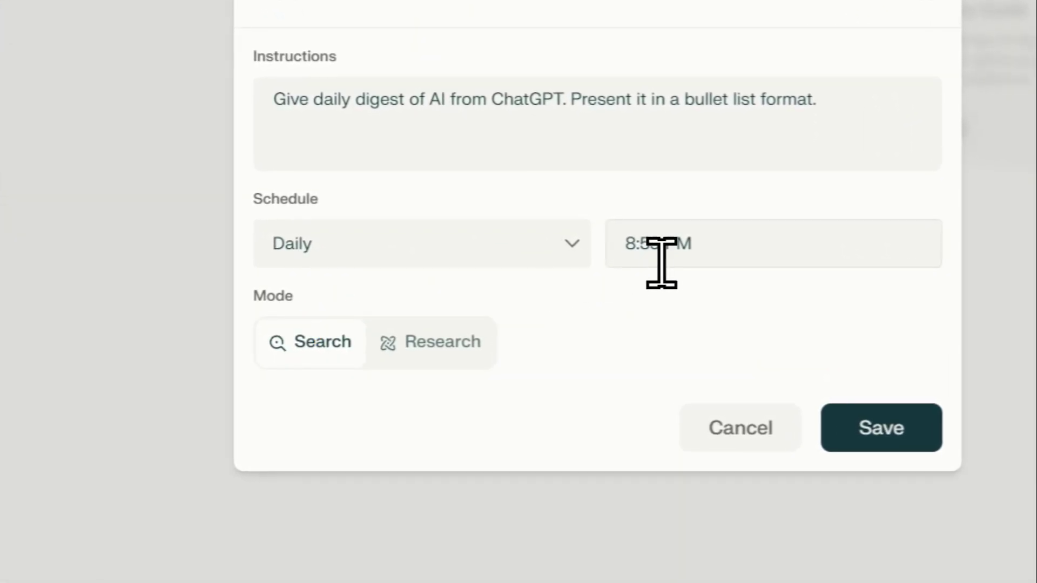
{"action": "left_click", "coordinate": [567, 335]}
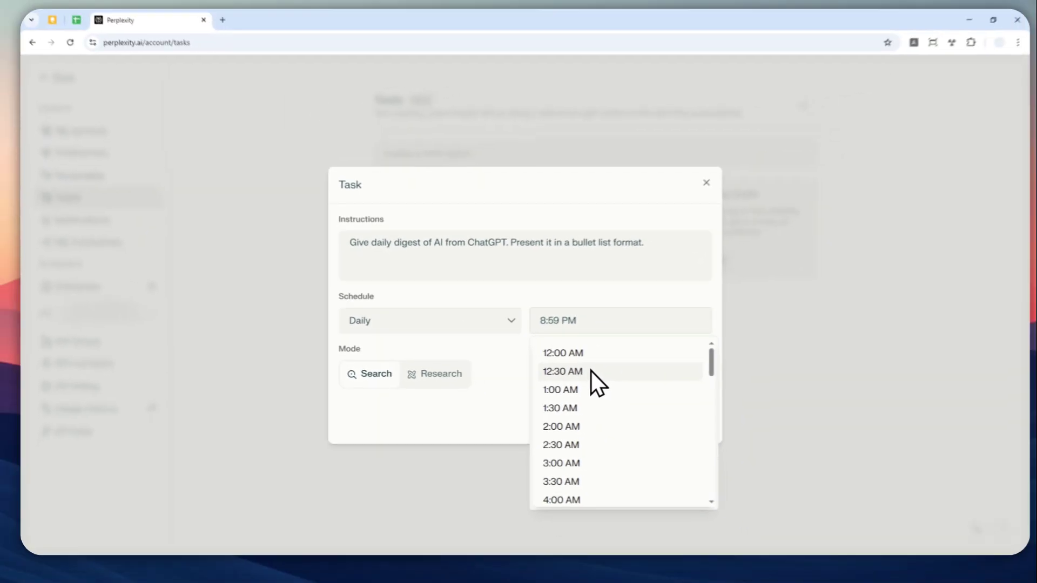
{"action": "scroll", "coordinate": [581, 374], "scroll_direction": "down", "scroll_amount": 7}
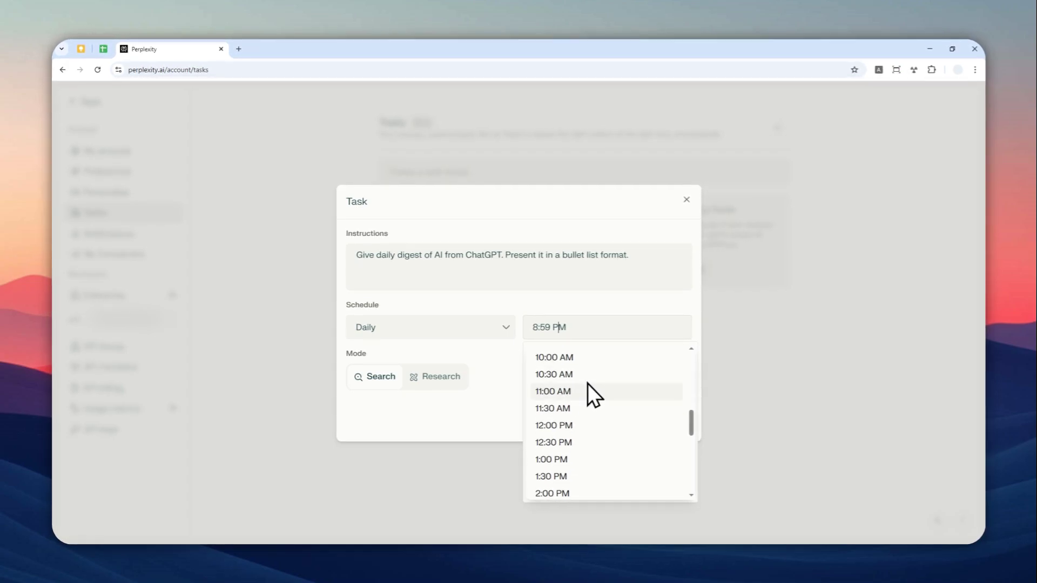
{"action": "scroll", "coordinate": [588, 384], "scroll_direction": "down", "scroll_amount": 6}
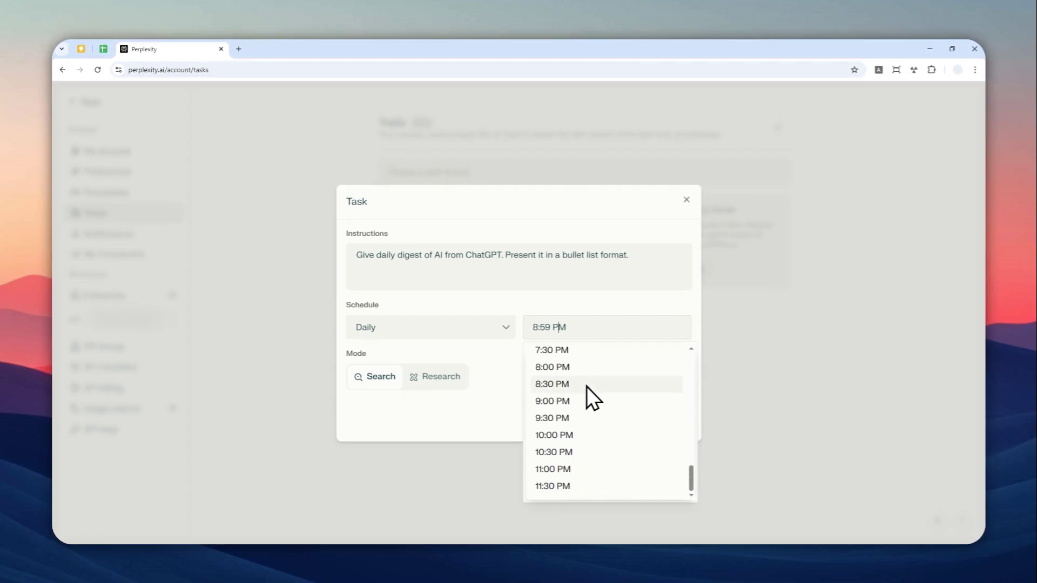
{"action": "scroll", "coordinate": [593, 422], "scroll_direction": "up", "scroll_amount": 4}
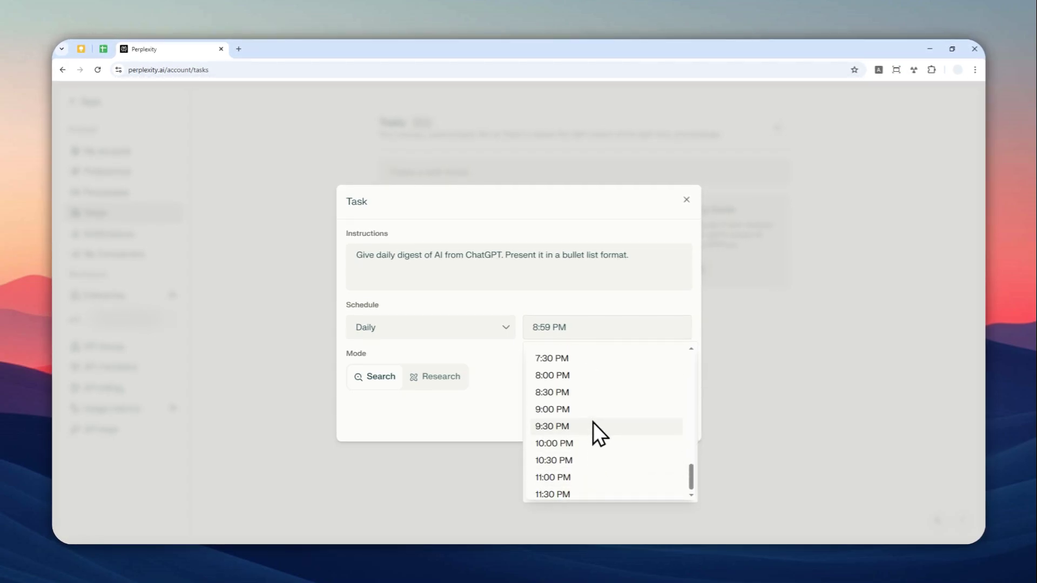
Change the run time from 8:59 PM to 07:00.
{"action": "left_click_drag", "start_coordinate": [565, 328], "coordinate": [532, 330]}
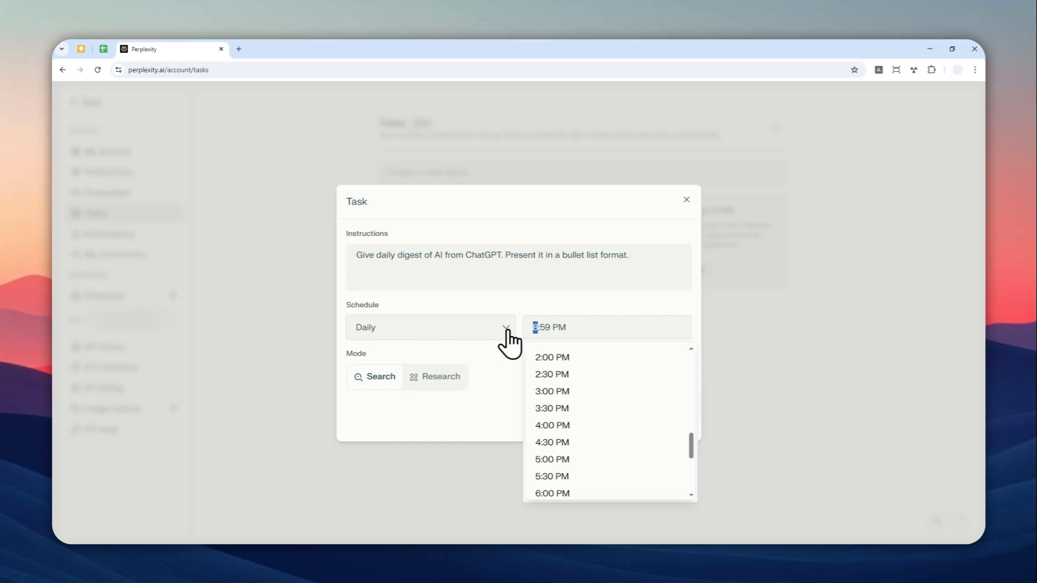
{"action": "type", "text": "0"}
{"action": "key", "text": "BackSpace"}
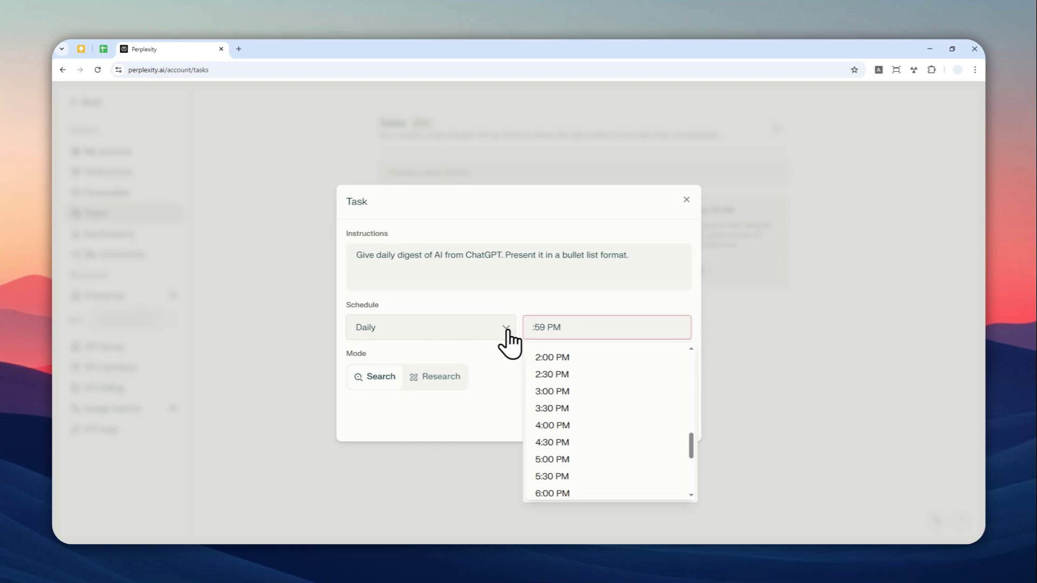
{"action": "type", "text": "07"}
{"action": "key", "text": "Right"}
{"action": "key", "text": "shift+Right"}
{"action": "key", "text": "shift+Right"}
{"action": "type", "text": "00"}
{"action": "key", "text": "Right"}
{"action": "key", "text": "shift+Right"}
Set the time to 7:00 AM, keep Search mode after trying Research, and save the task.
{"action": "type", "text": "a"}
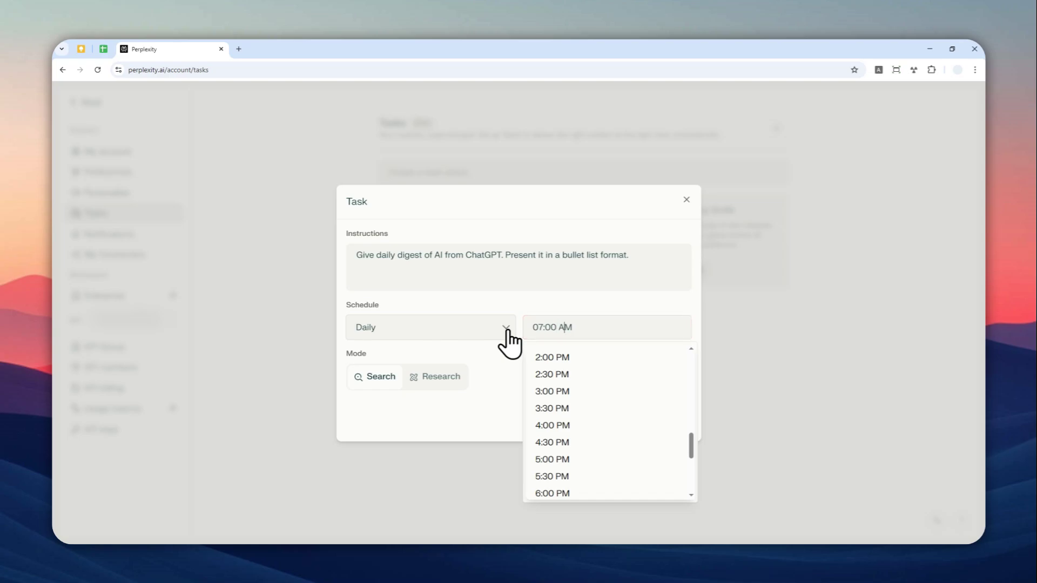
{"action": "left_click", "coordinate": [507, 344]}
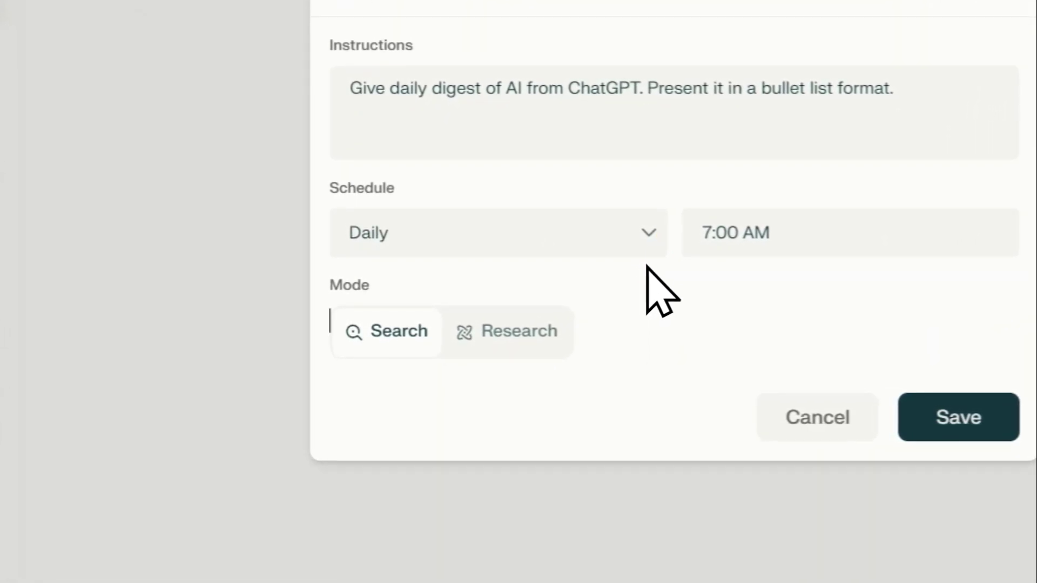
{"action": "left_click", "coordinate": [380, 346]}
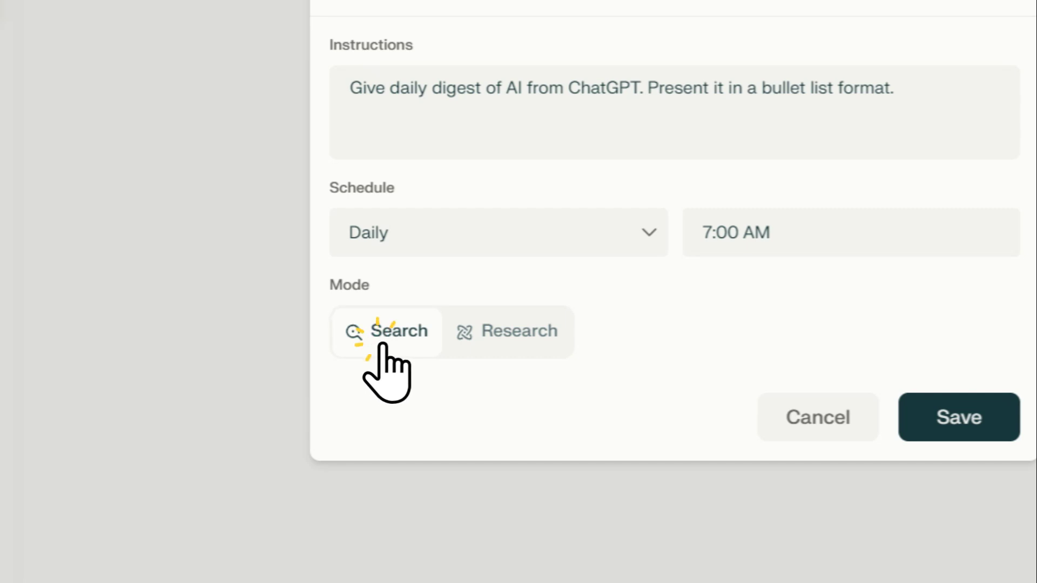
{"action": "left_click", "coordinate": [502, 332]}
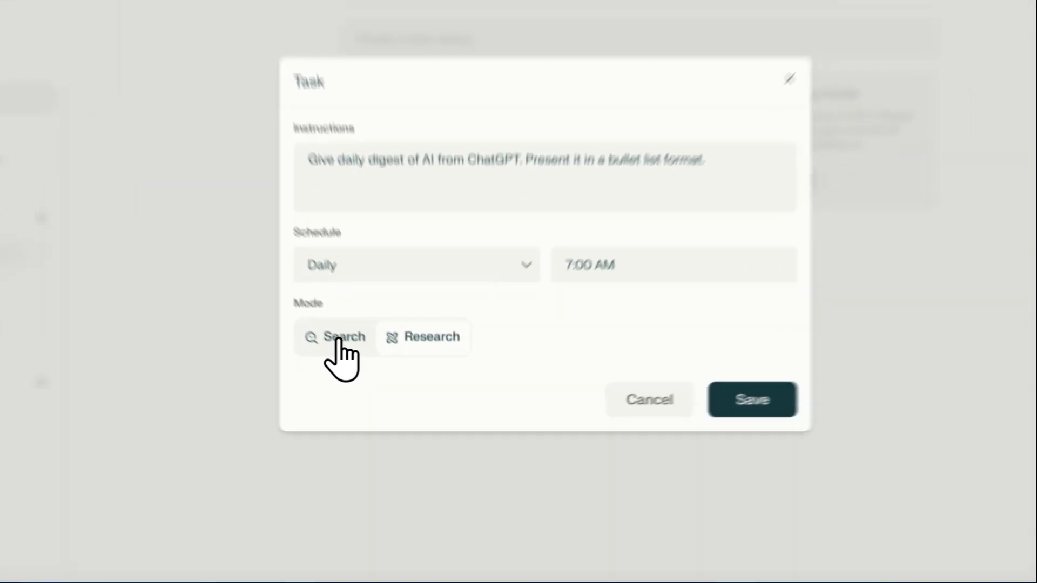
{"action": "left_click", "coordinate": [390, 384]}
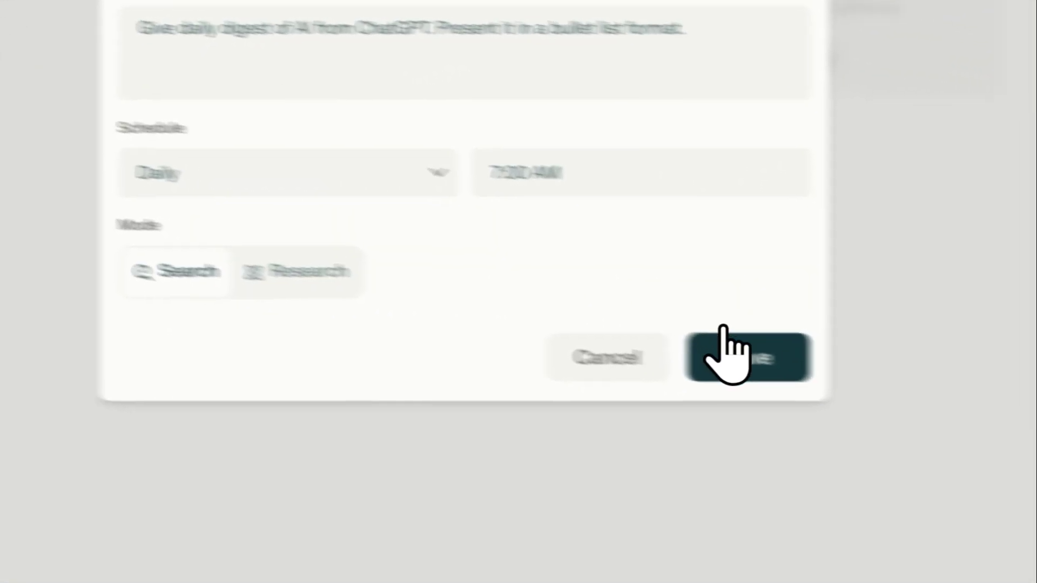
{"action": "left_click", "coordinate": [726, 346]}
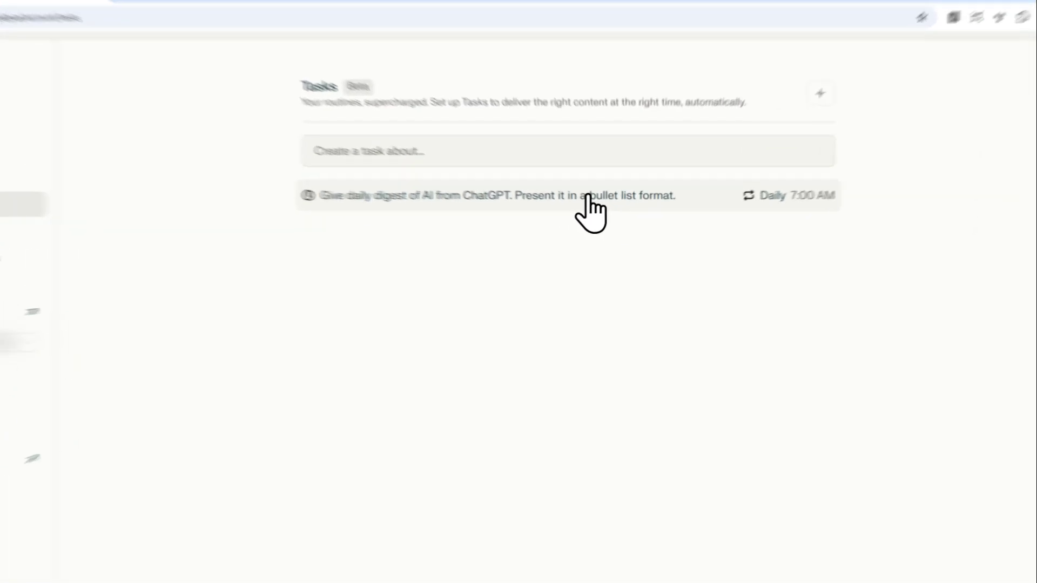
{"action": "left_click", "coordinate": [598, 214]}
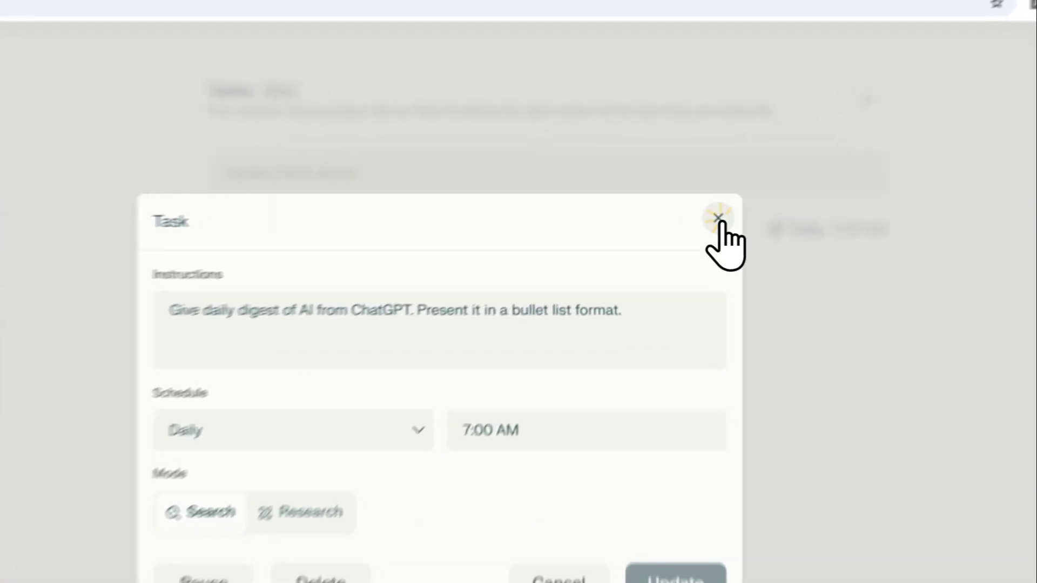
{"action": "left_click", "coordinate": [687, 200]}
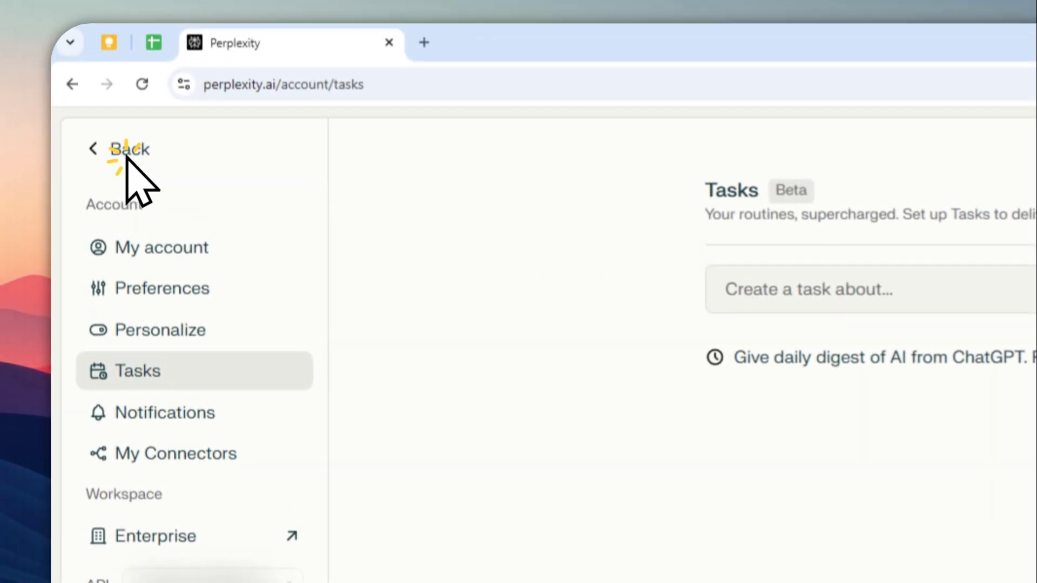
Leave settings for the home page and open the Library of past threads.
{"action": "left_click", "coordinate": [127, 148]}
{"action": "mouse_move", "coordinate": [100, 363]}
{"action": "left_click", "coordinate": [167, 327]}
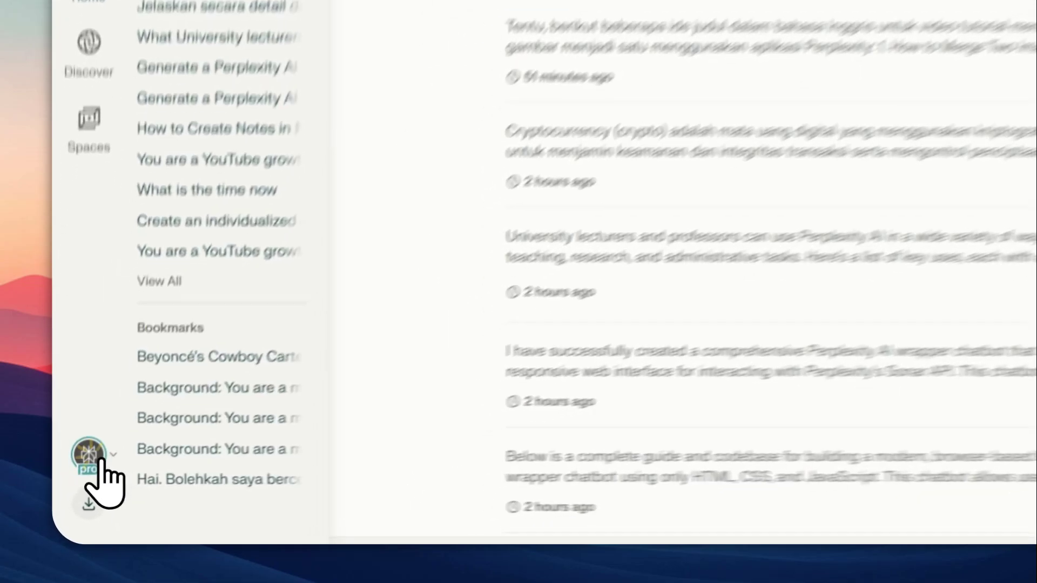
Return to the Tasks page through the account menu and start another new task.
{"action": "left_click", "coordinate": [73, 490]}
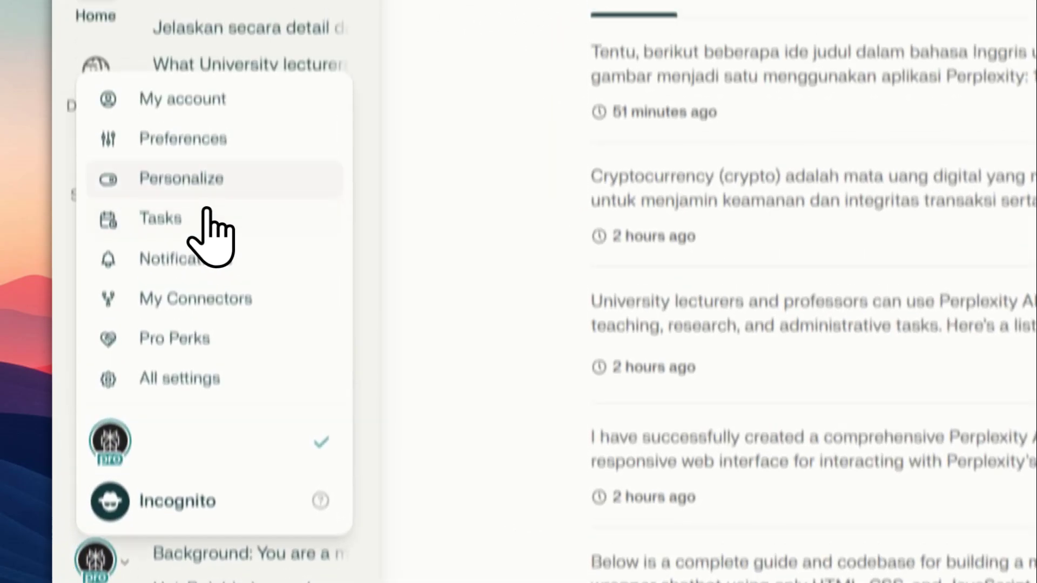
{"action": "left_click", "coordinate": [200, 104]}
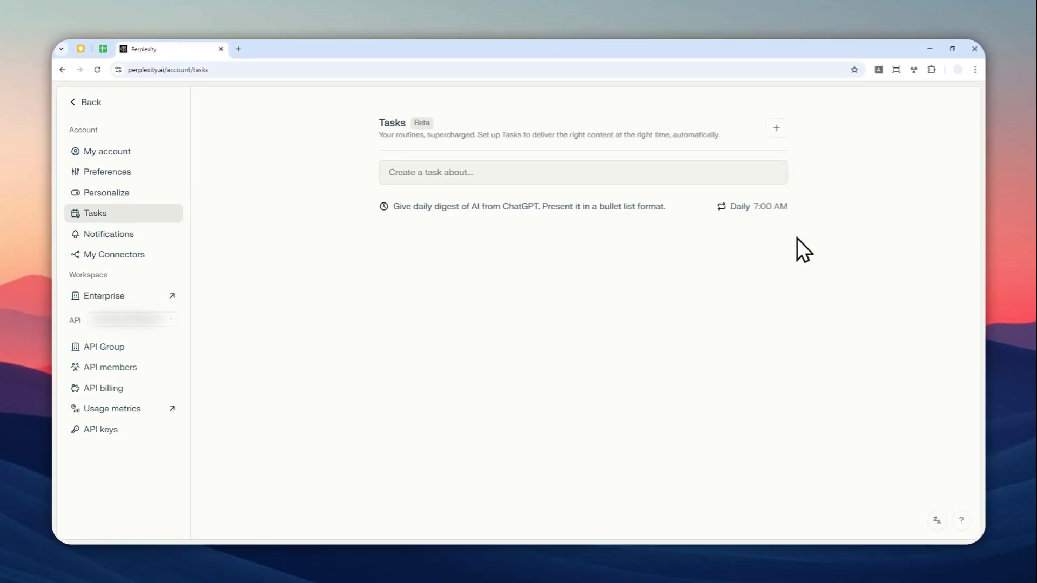
{"action": "left_click", "coordinate": [777, 128]}
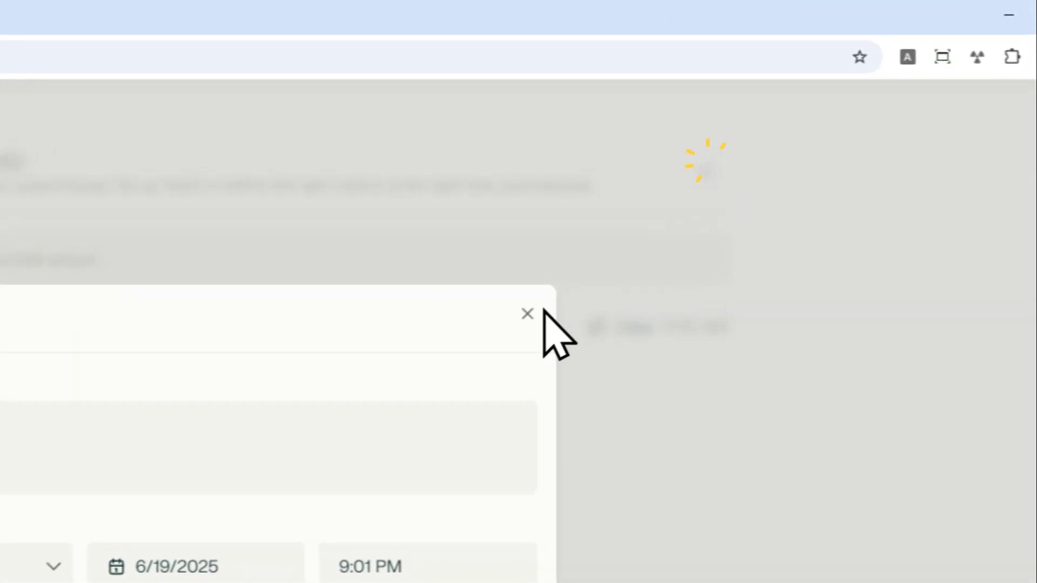